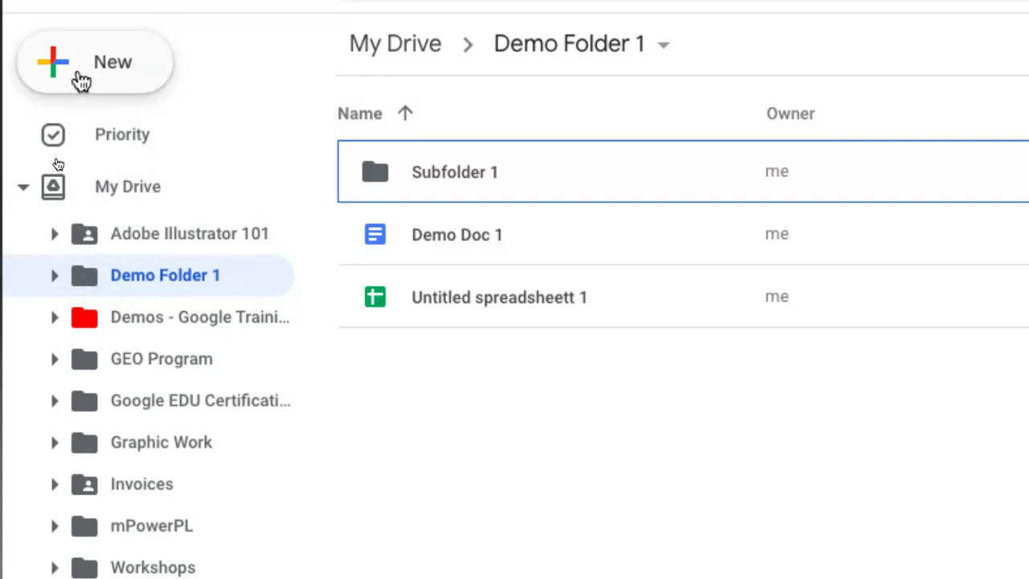
Open Drive's New menu to start creating an item in Demo Folder 1.
{"action": "left_click", "coordinate": [80, 80]}
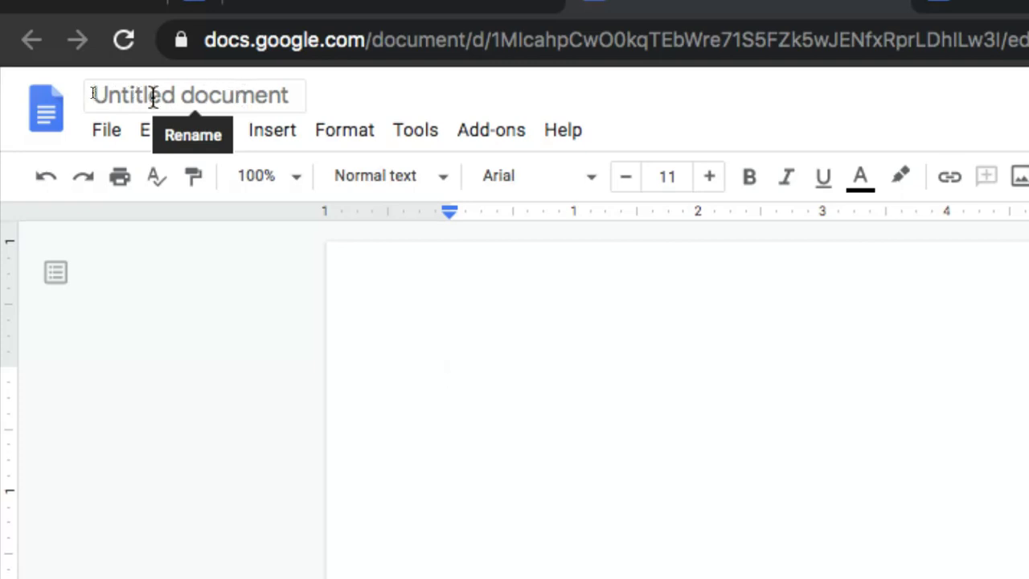
Rename the new document to 'Demo Doc 3', then move over to Demo Doc 1.
{"action": "left_click", "coordinate": [202, 96]}
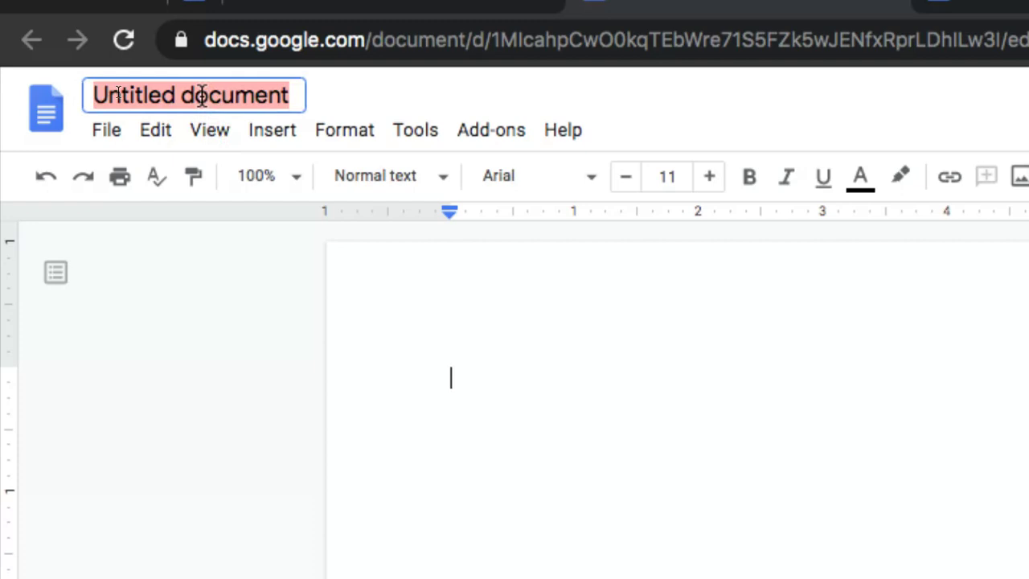
{"action": "type", "text": "Demo Do"}
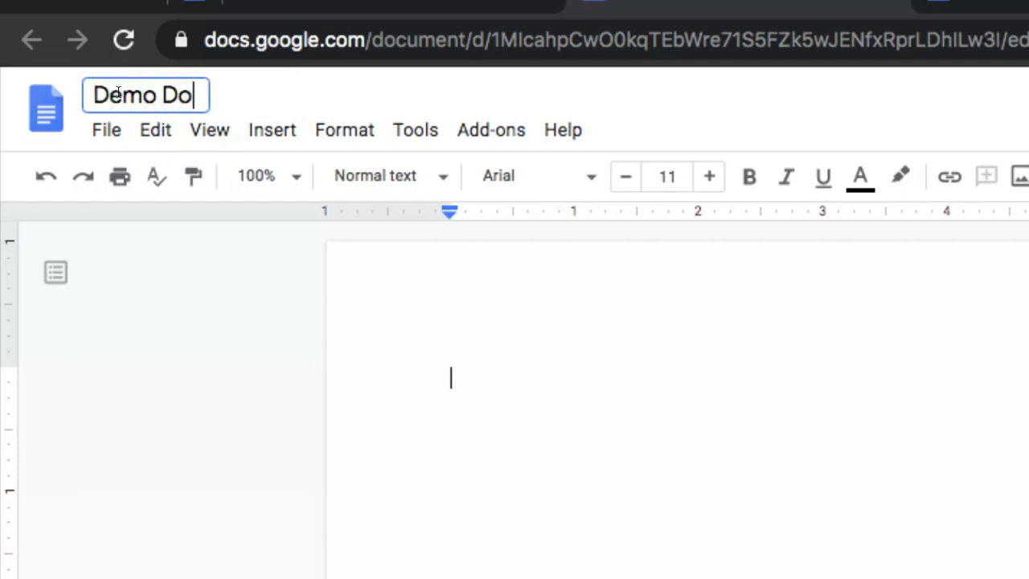
{"action": "type", "text": "c 3"}
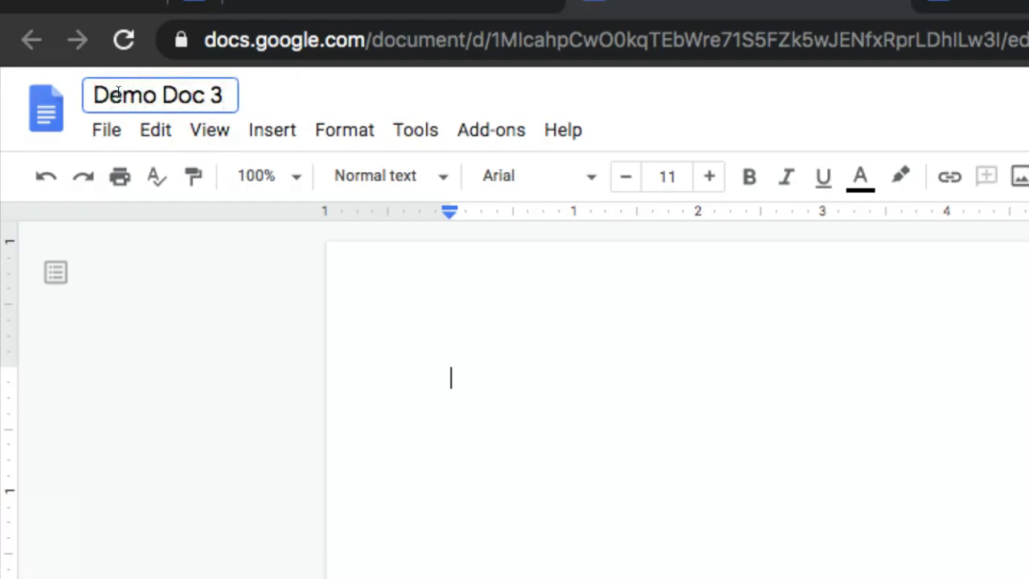
{"action": "left_click", "coordinate": [480, 388]}
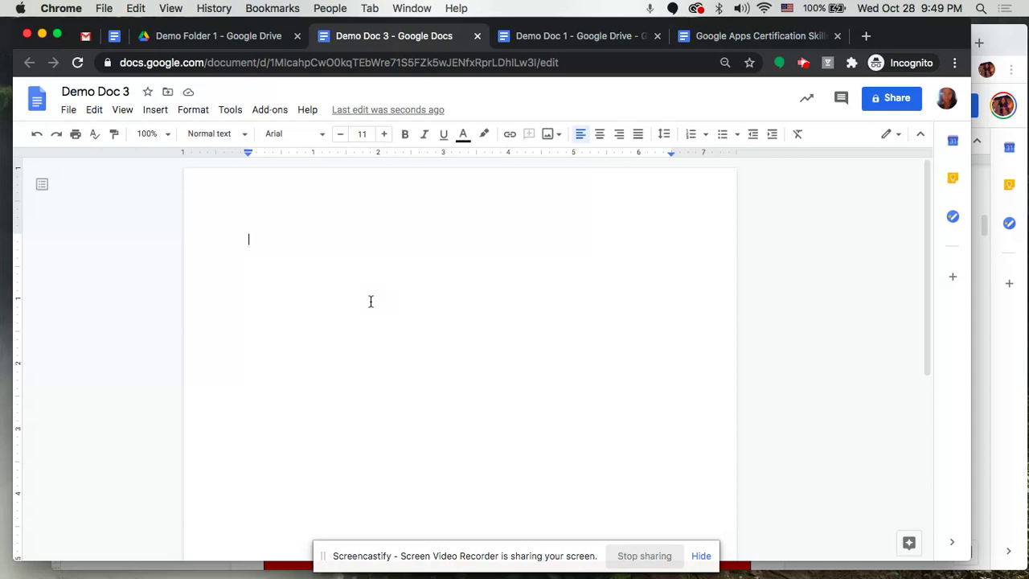
{"action": "left_click", "coordinate": [541, 36]}
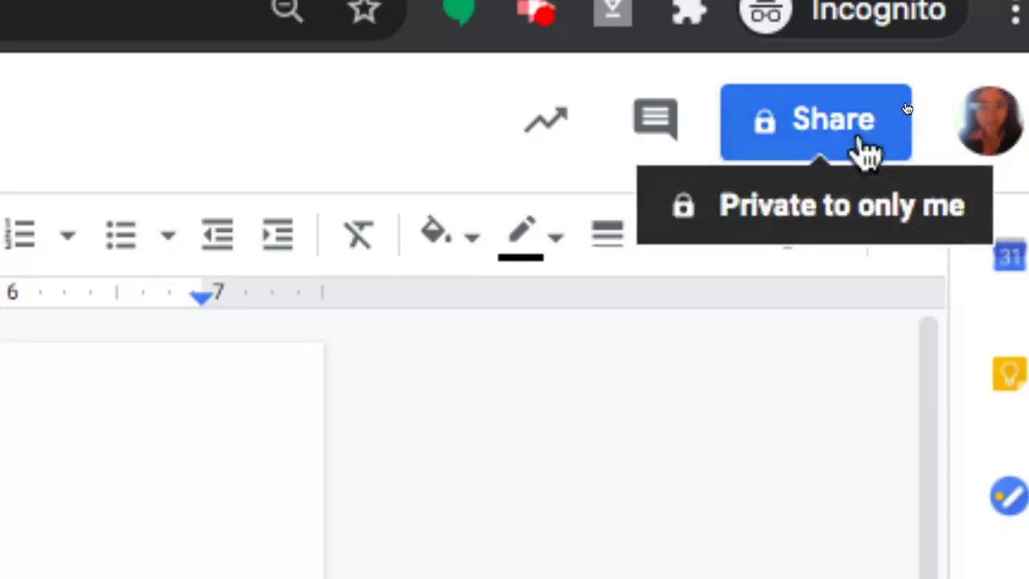
Open the sharing settings for Demo Doc 1.
{"action": "left_click", "coordinate": [859, 146]}
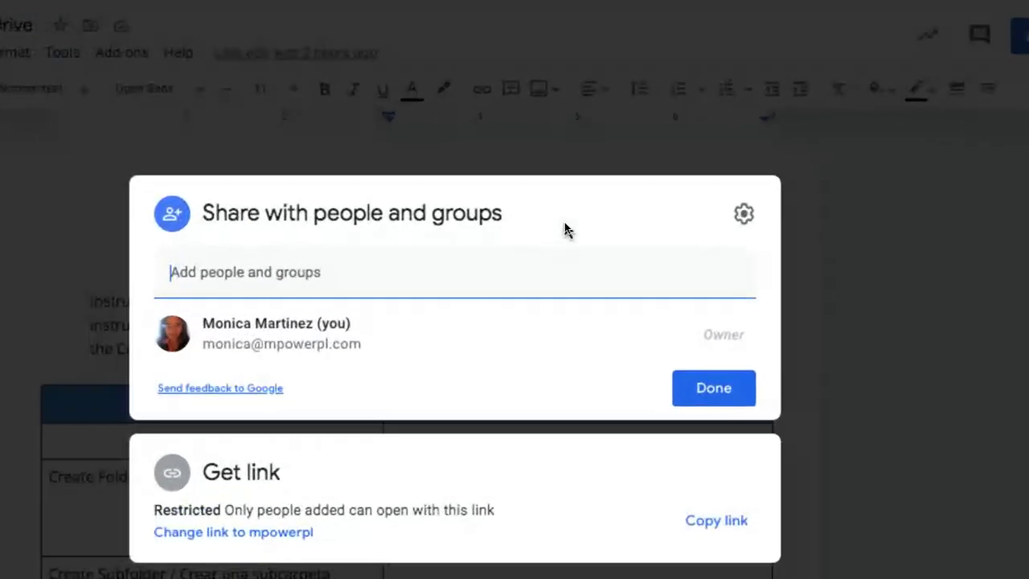
Add the suggested collaborator as a recipient of Demo Doc 1 and review their access roles.
{"action": "type", "text": "m"}
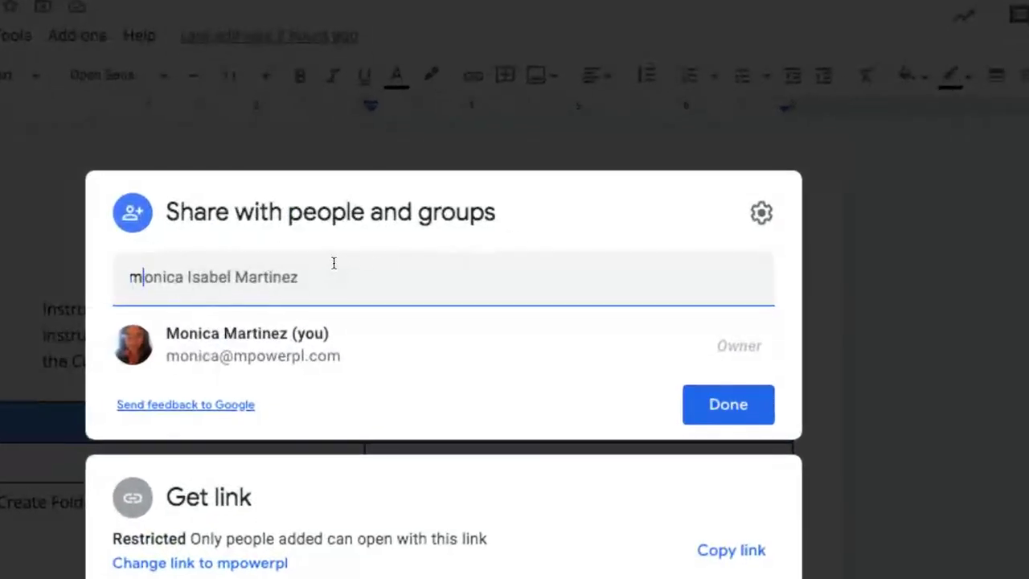
{"action": "type", "text": "im"}
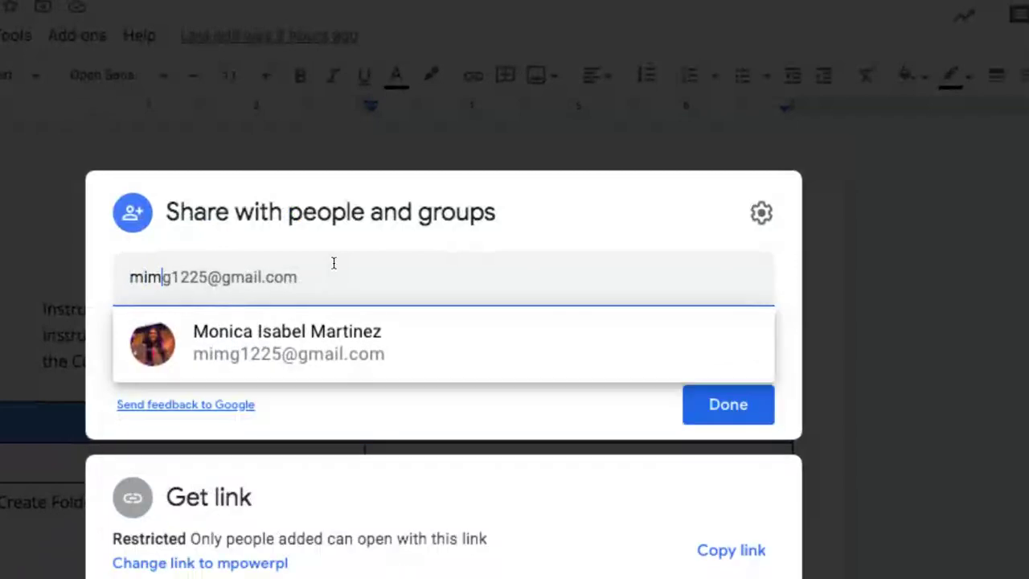
{"action": "left_click", "coordinate": [291, 358]}
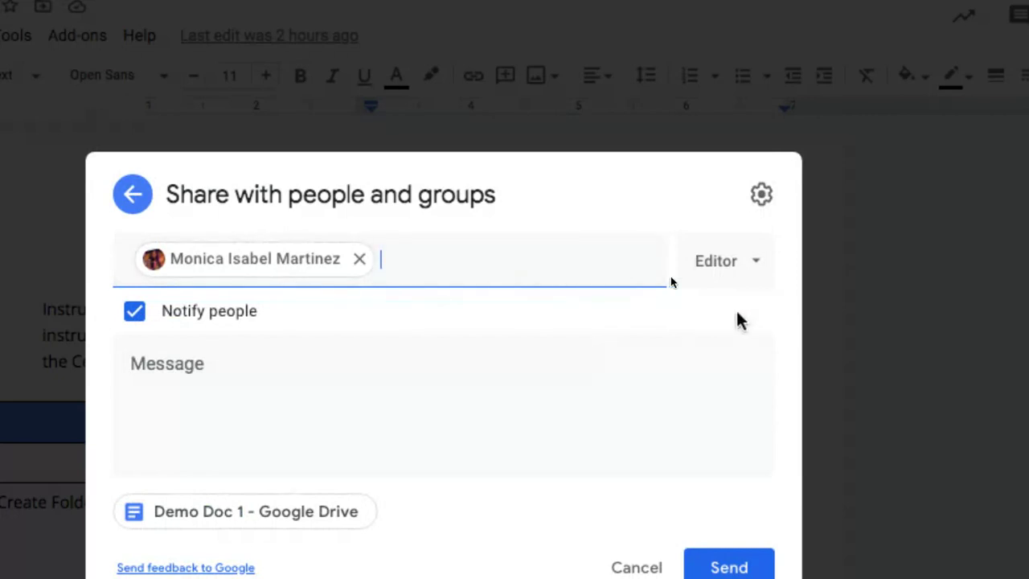
{"action": "left_click", "coordinate": [763, 271]}
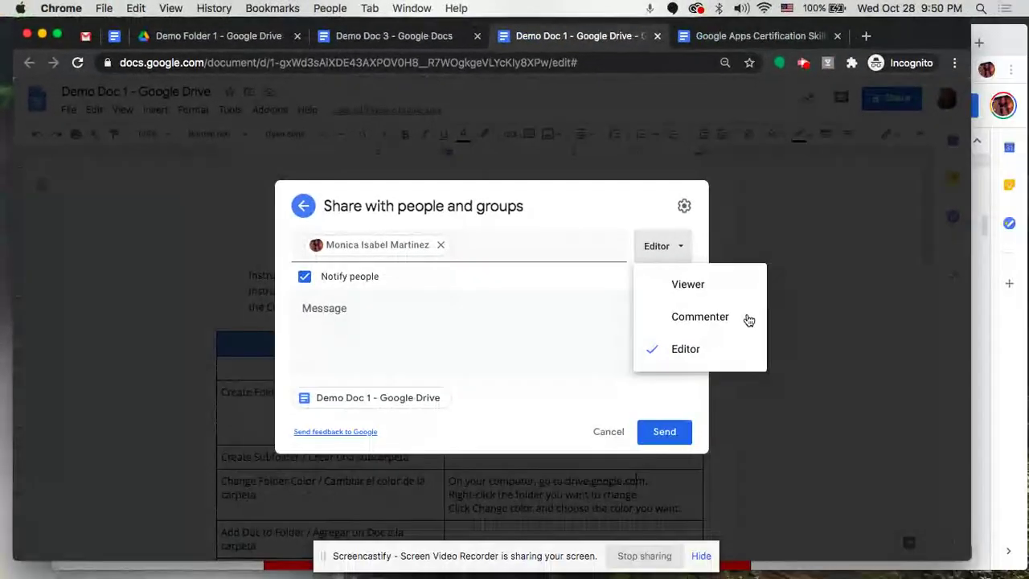
{"action": "left_click", "coordinate": [464, 329]}
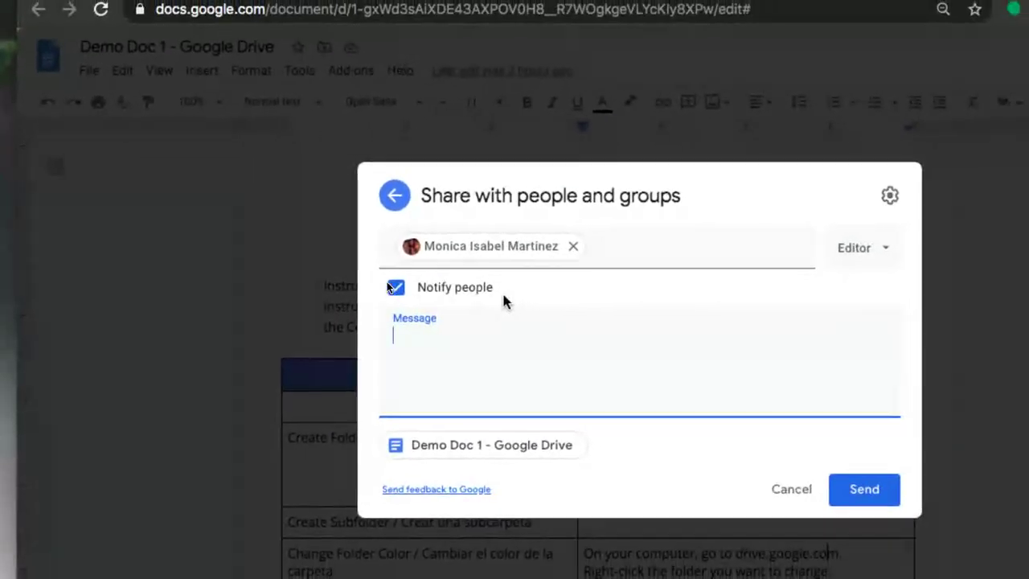
Add the message 'Help me with this project!', fixing the pproject typo, and send the invitation.
{"action": "type", "text": "Help me wit"}
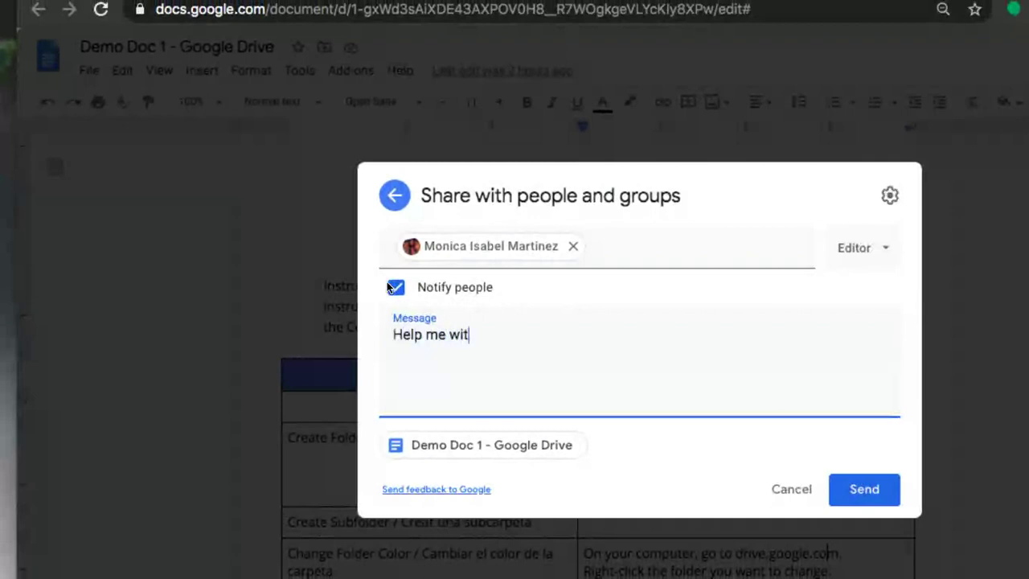
{"action": "type", "text": "h this pprojec"}
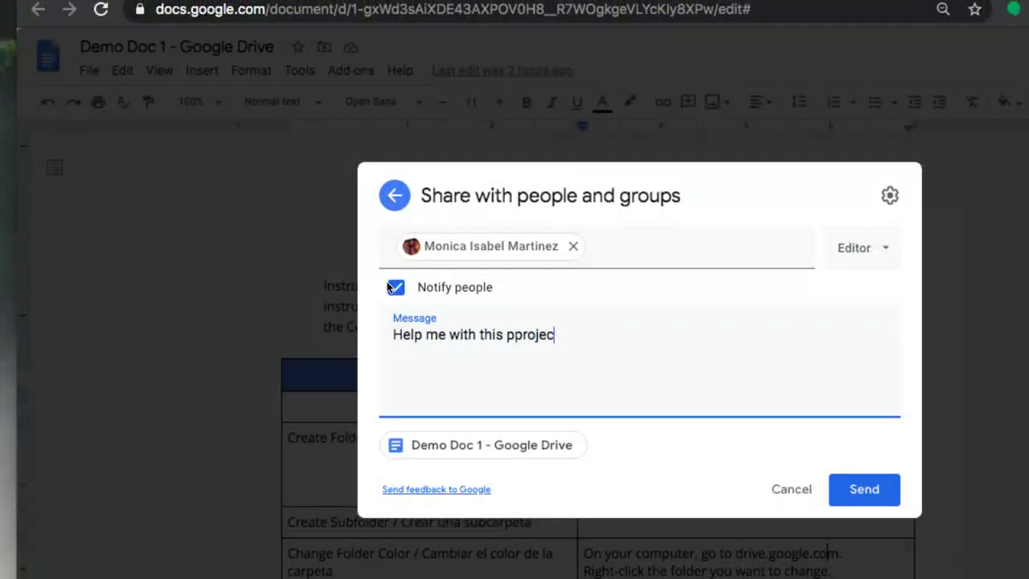
{"action": "type", "text": "t!"}
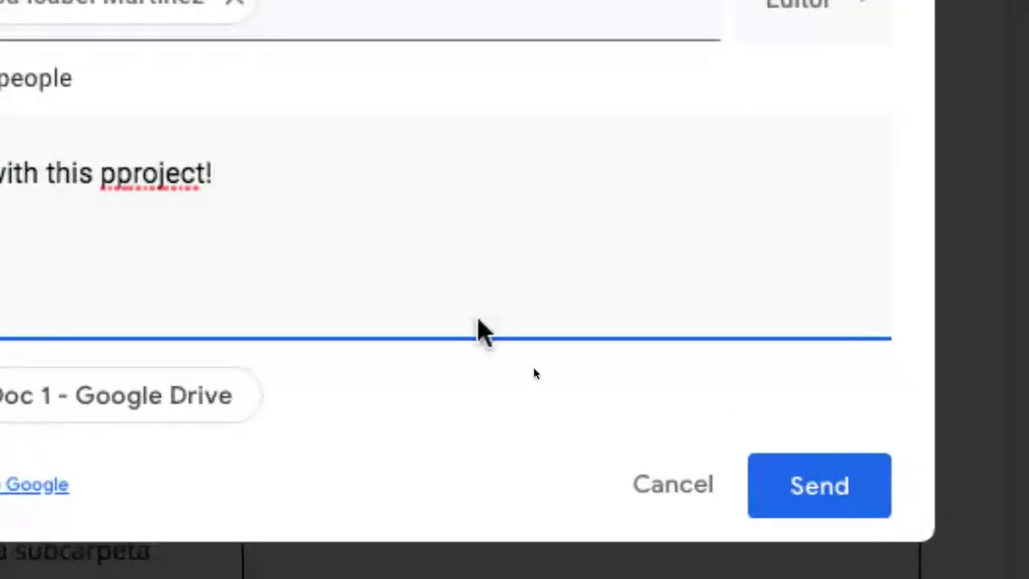
{"action": "left_click", "coordinate": [113, 175]}
{"action": "key", "text": "BackSpace"}
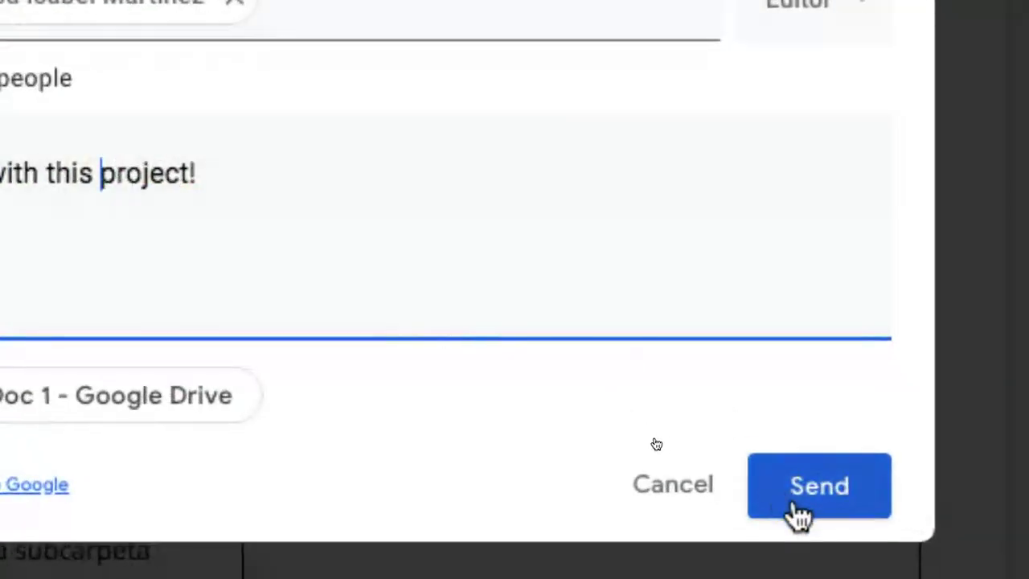
{"action": "left_click", "coordinate": [818, 502]}
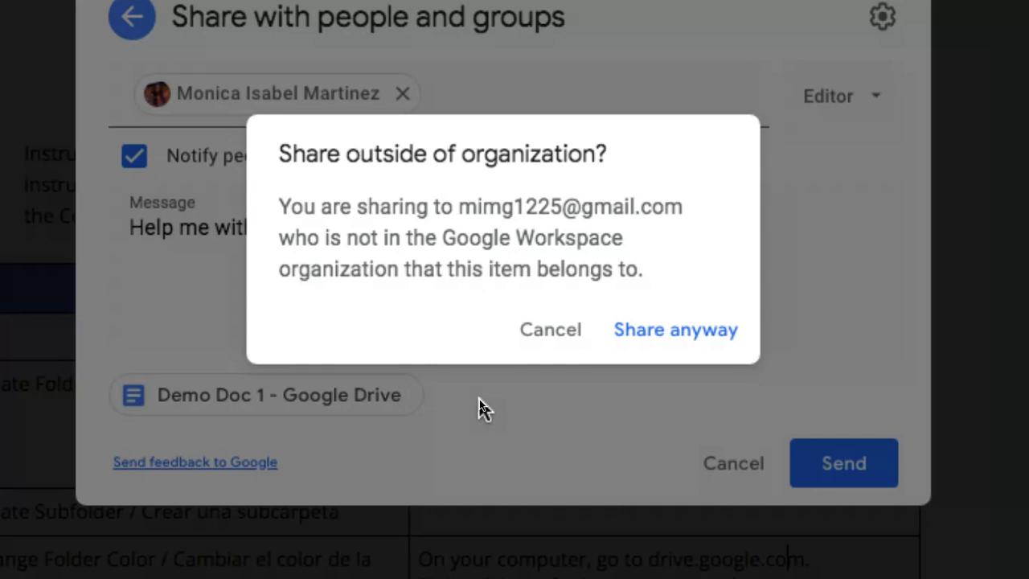
Confirm sharing outside the organization, send the invitation, and return to Demo Folder 1.
{"action": "left_click", "coordinate": [664, 341]}
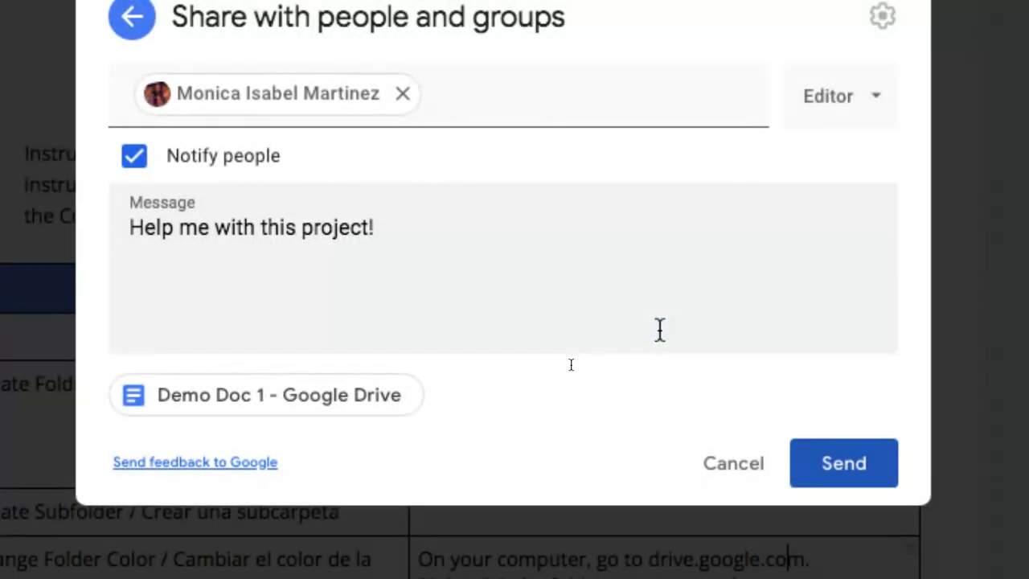
{"action": "left_click", "coordinate": [813, 442]}
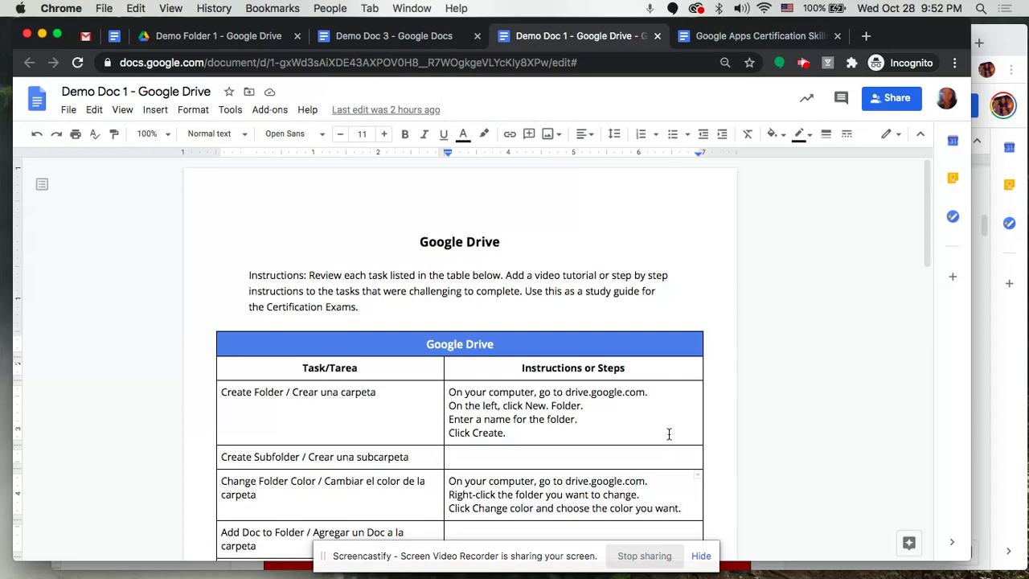
{"action": "left_click", "coordinate": [214, 38]}
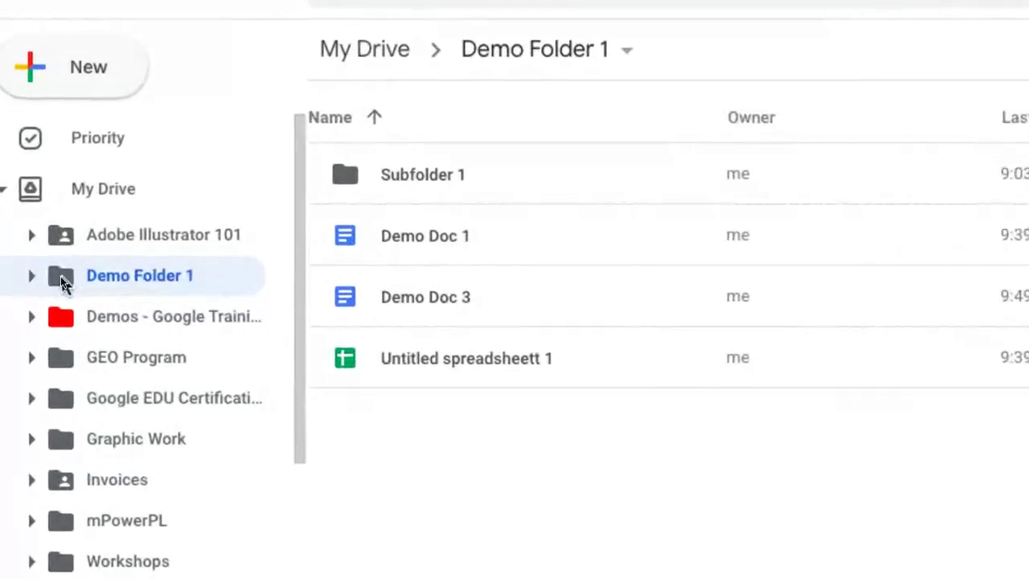
Share Demo Folder 1 with the suggested outside contact as Editor, accepting Share anyway.
{"action": "right_click", "coordinate": [60, 275]}
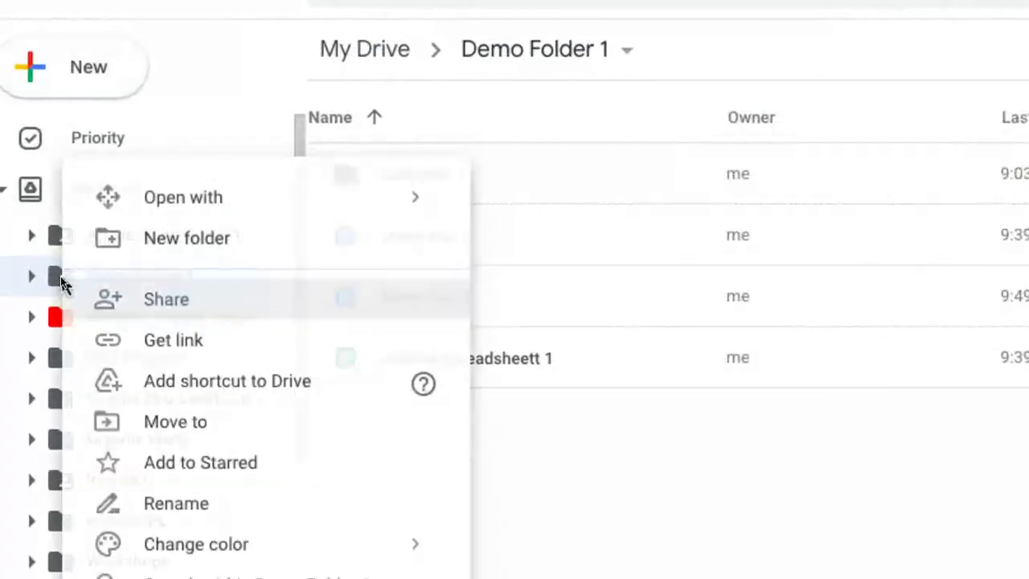
{"action": "left_click", "coordinate": [167, 313]}
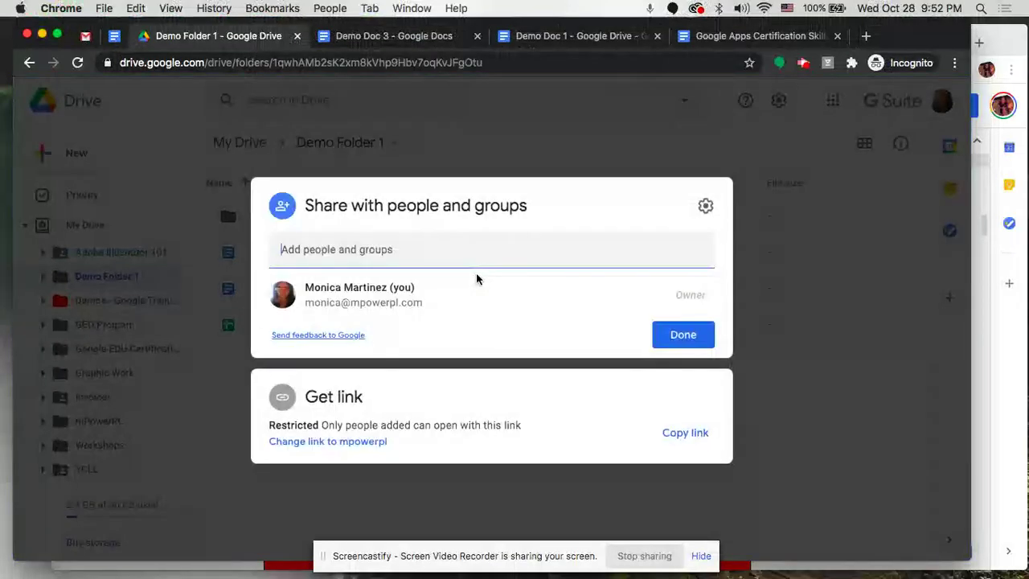
{"action": "left_click", "coordinate": [437, 246]}
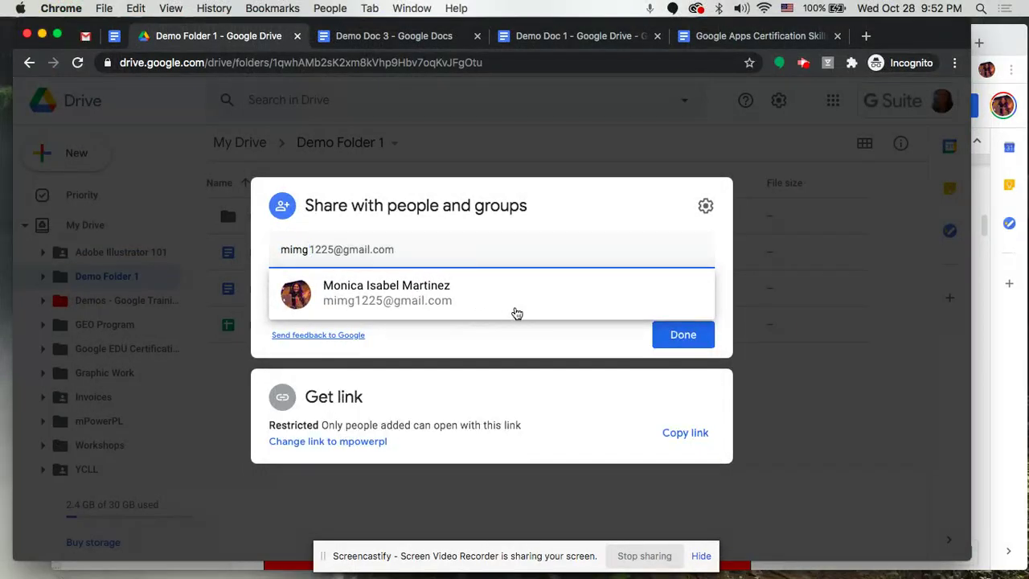
{"action": "left_click", "coordinate": [472, 311]}
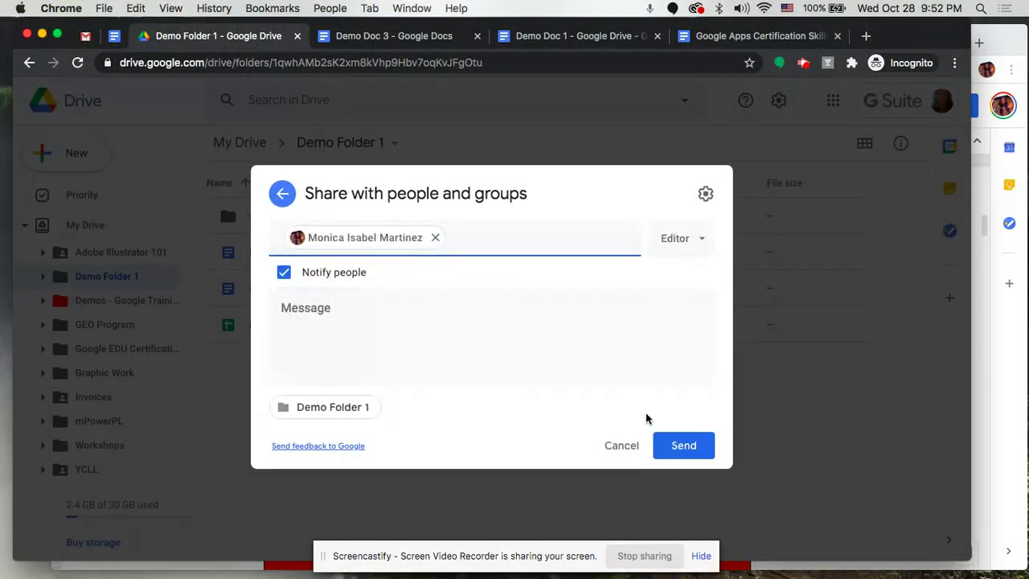
{"action": "left_click", "coordinate": [664, 445]}
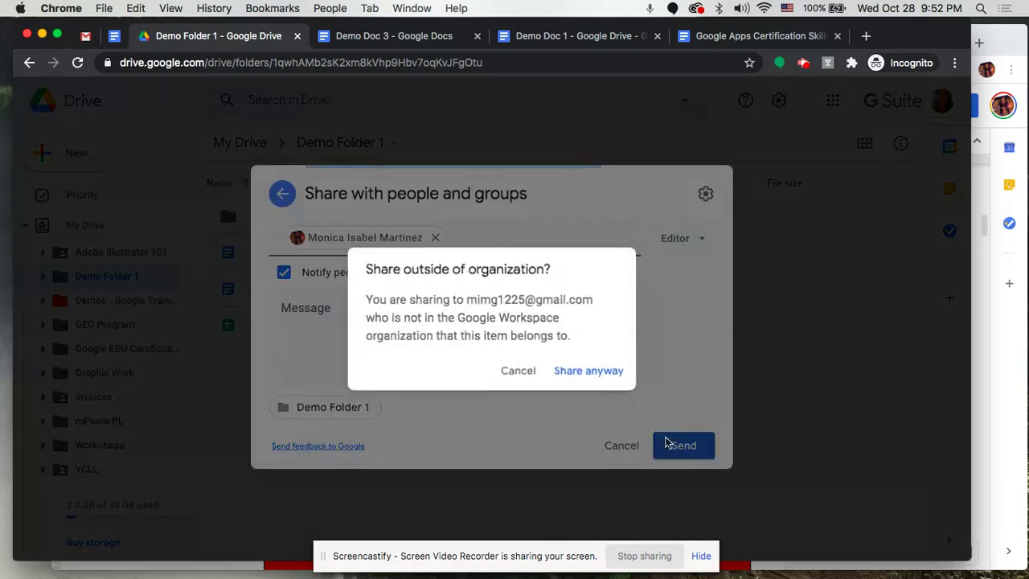
{"action": "left_click", "coordinate": [579, 366]}
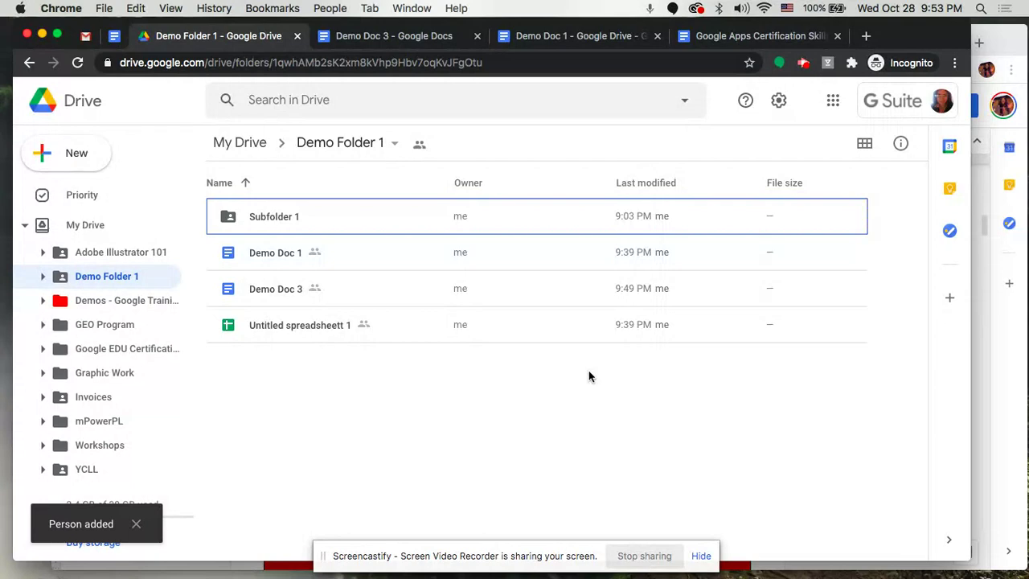
{"action": "left_click", "coordinate": [54, 153]}
Create a blank Google Docs document in Demo Folder 1, check the folder, and return to it.
{"action": "left_click", "coordinate": [87, 255]}
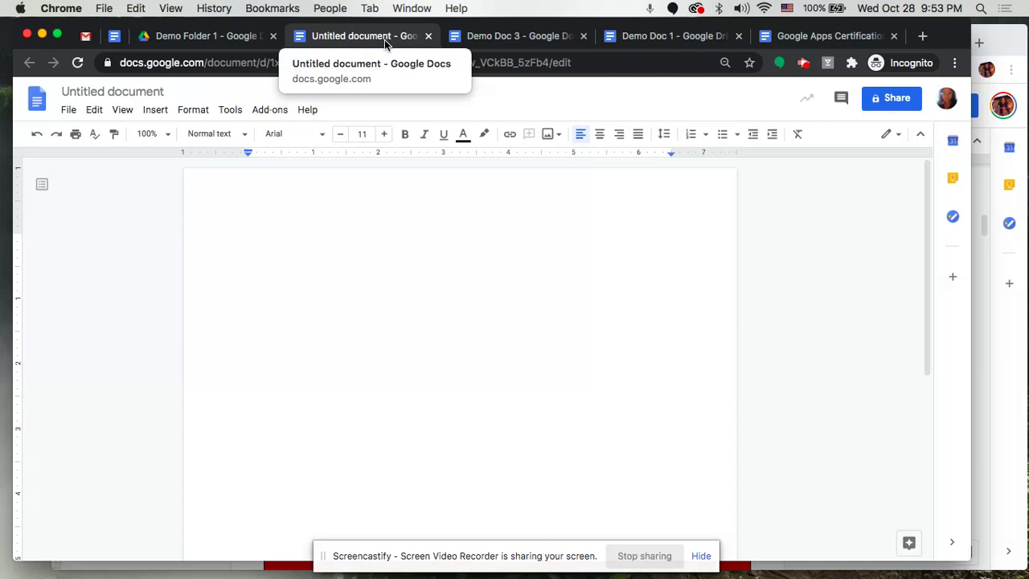
{"action": "left_click", "coordinate": [228, 37]}
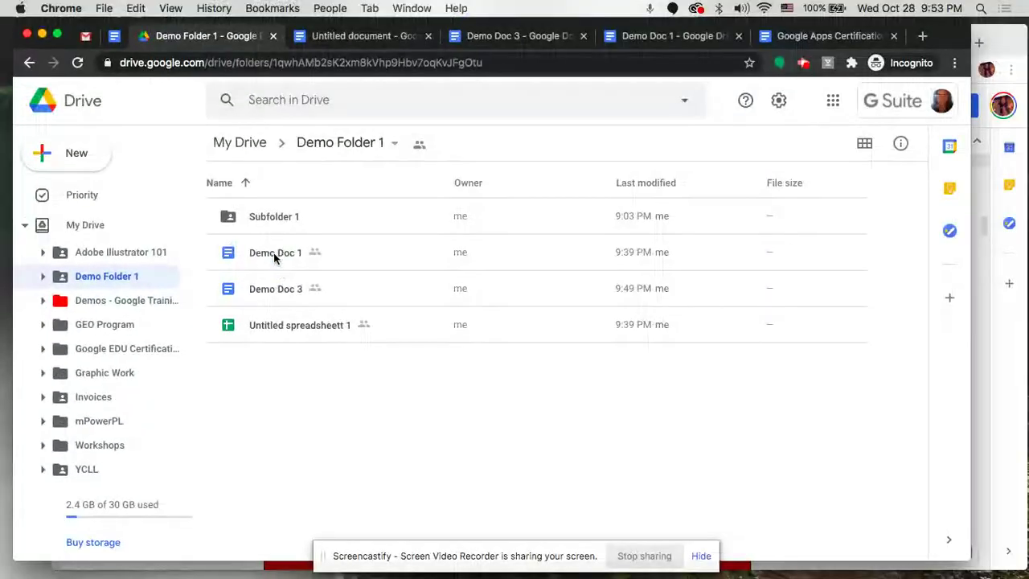
{"action": "left_click", "coordinate": [346, 40]}
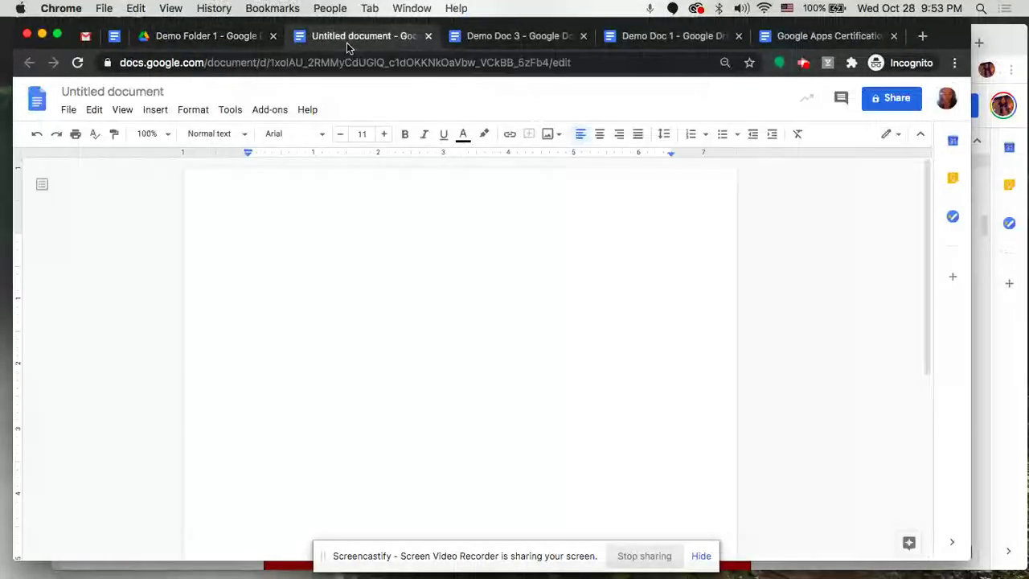
{"action": "left_click", "coordinate": [98, 92]}
Rename the document to 'Demo Doc 4', check its inherited sharing, and return to Demo Folder 1.
{"action": "type", "text": "Demo Do"}
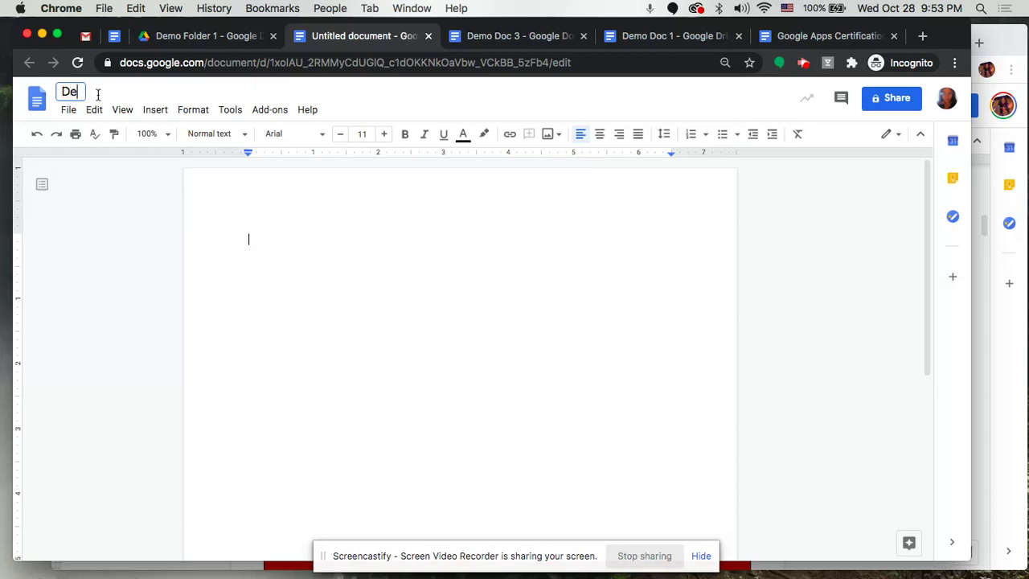
{"action": "type", "text": "c 4"}
{"action": "left_click", "coordinate": [292, 245]}
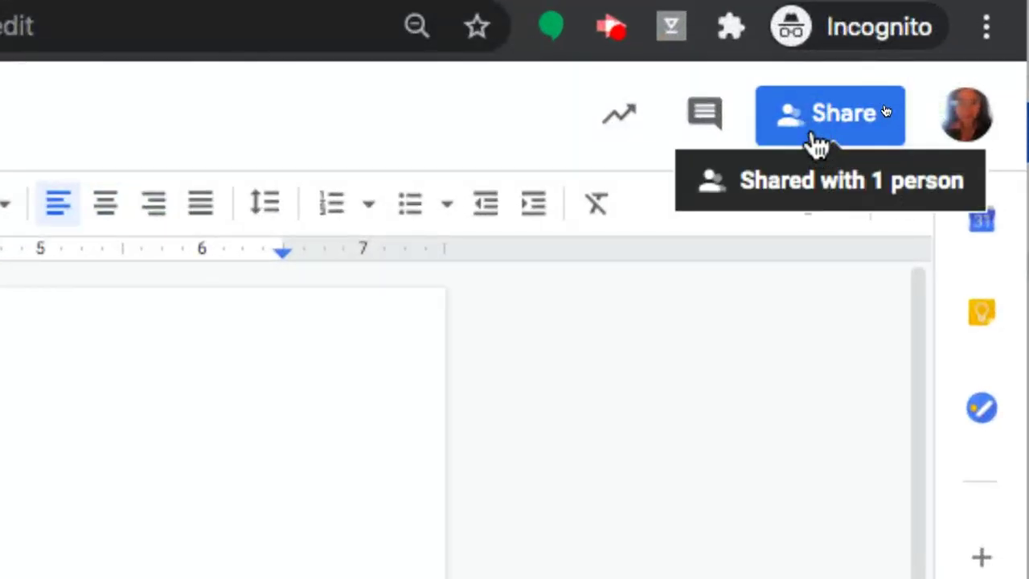
{"action": "left_click", "coordinate": [815, 132]}
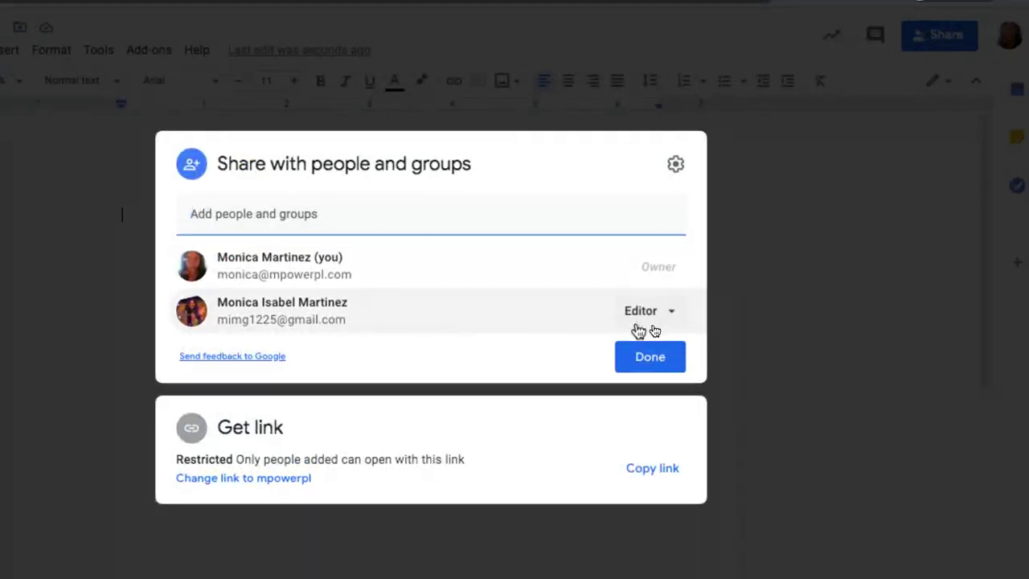
{"action": "left_click", "coordinate": [635, 363]}
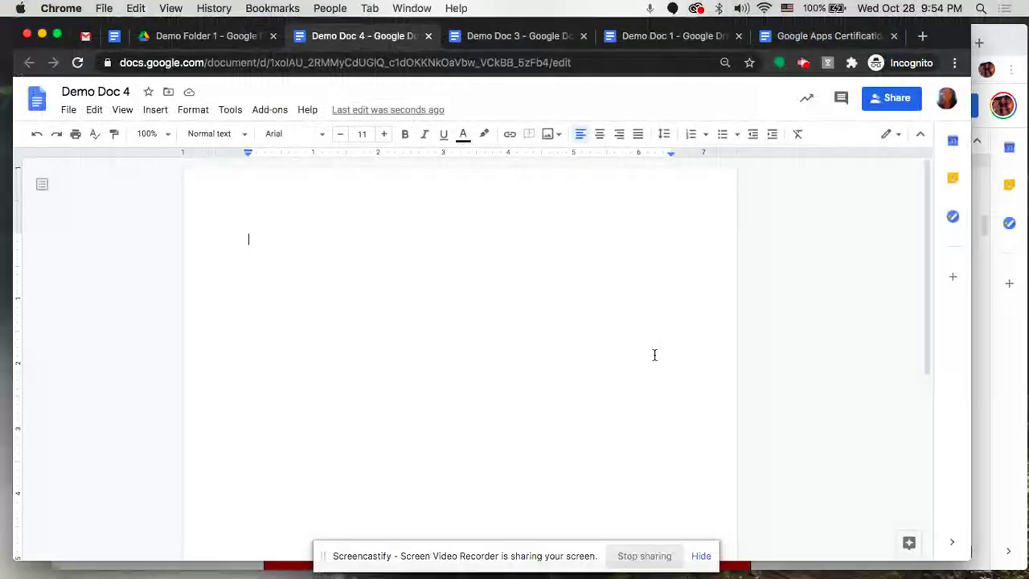
{"action": "left_click", "coordinate": [229, 38]}
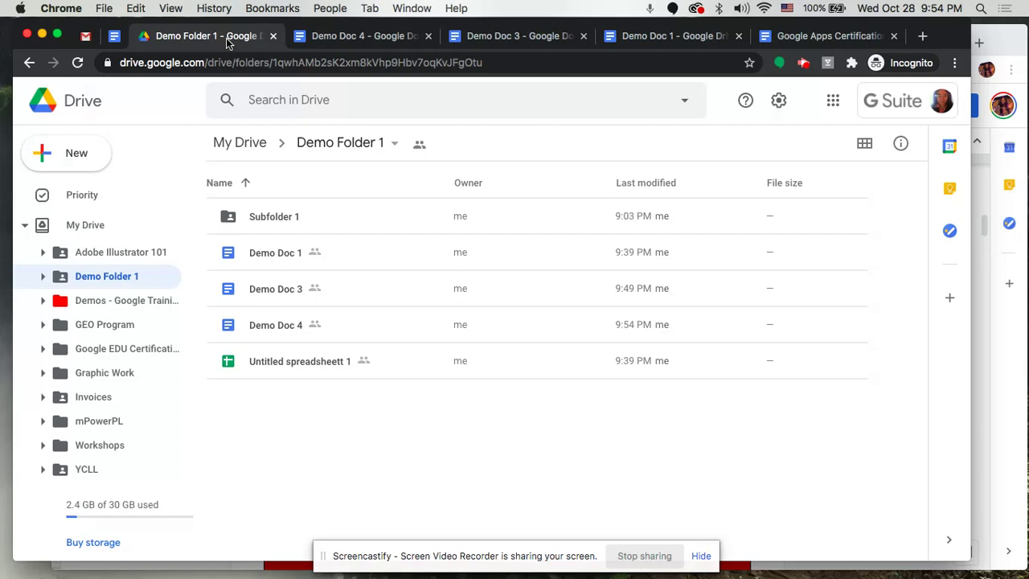
{"action": "left_click", "coordinate": [279, 254]}
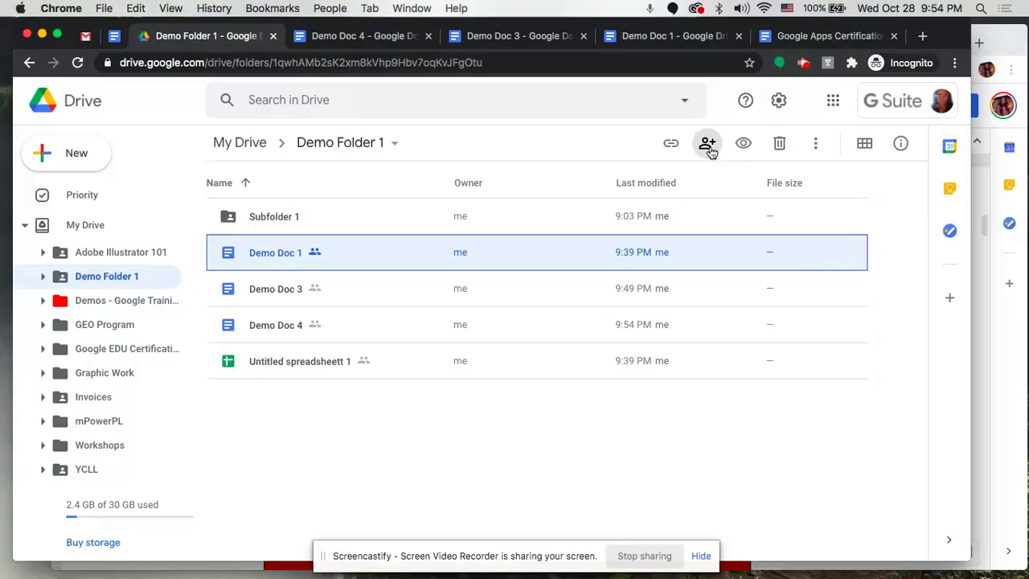
Open Demo Doc 1's sharing settings and turn on link viewing for the organization.
{"action": "left_click", "coordinate": [707, 144]}
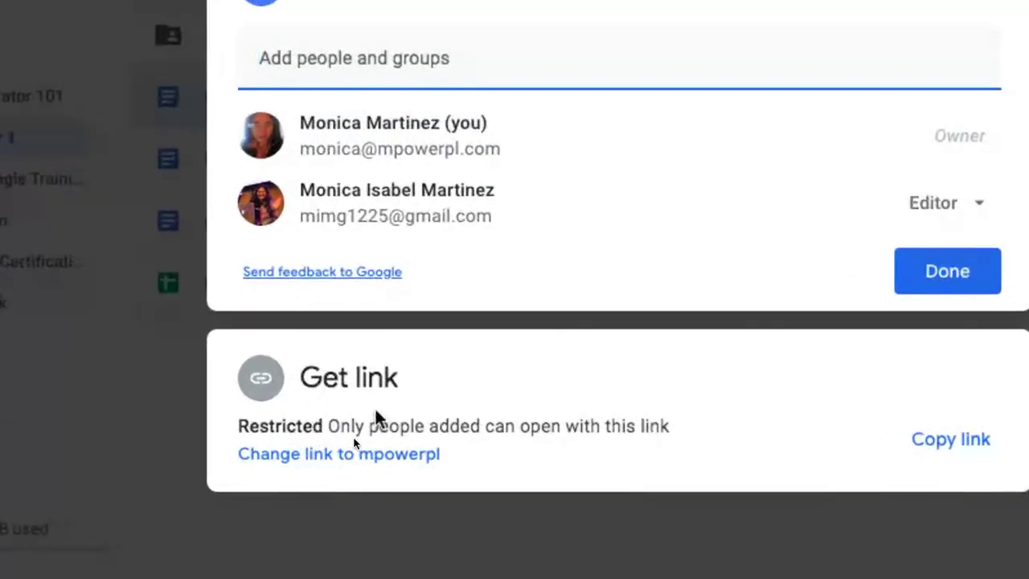
{"action": "left_click", "coordinate": [412, 454]}
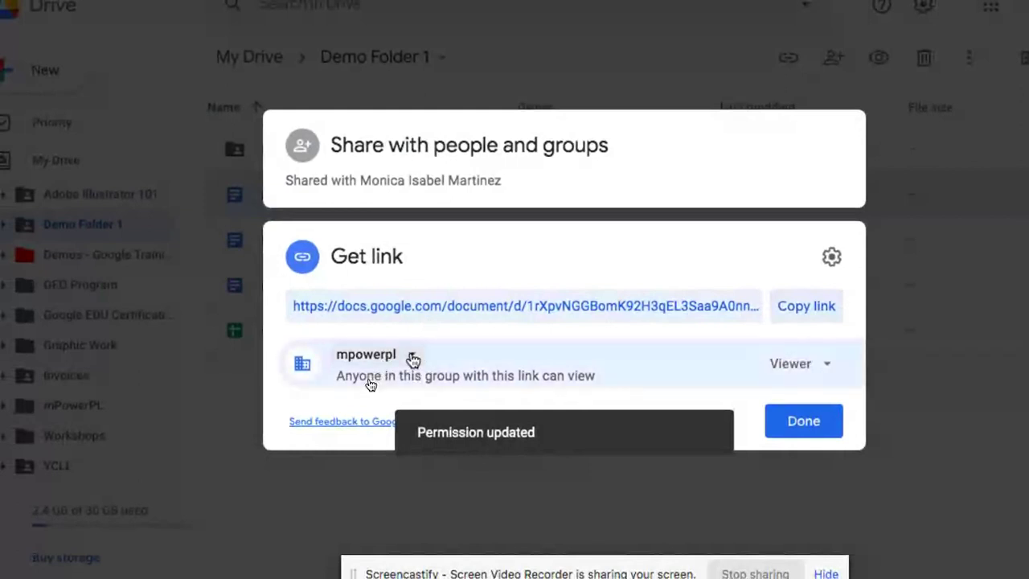
Set Demo Doc 1's general access to Anyone with the link as Viewer, then copy the link.
{"action": "left_click", "coordinate": [412, 359]}
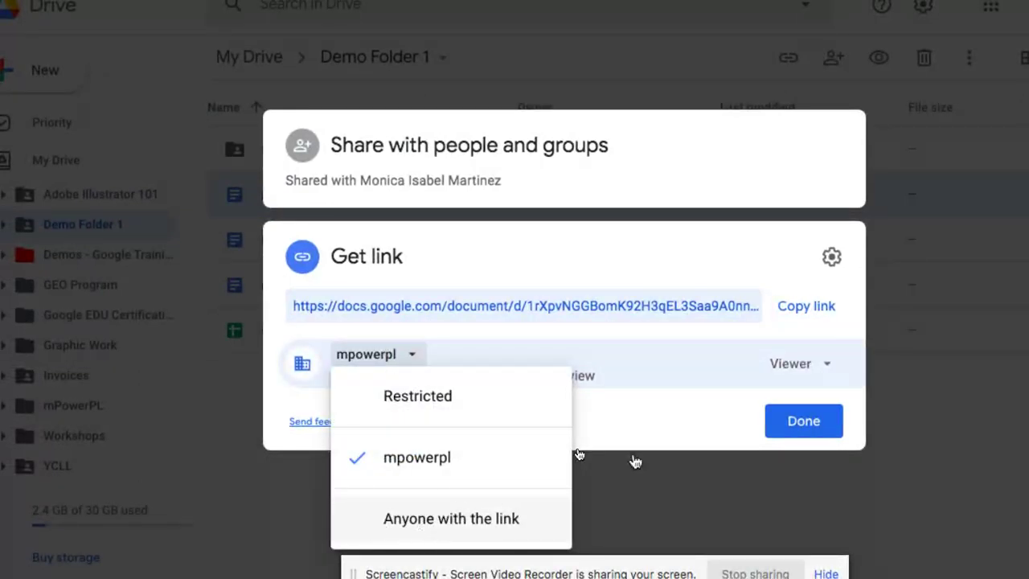
{"action": "left_click", "coordinate": [451, 518]}
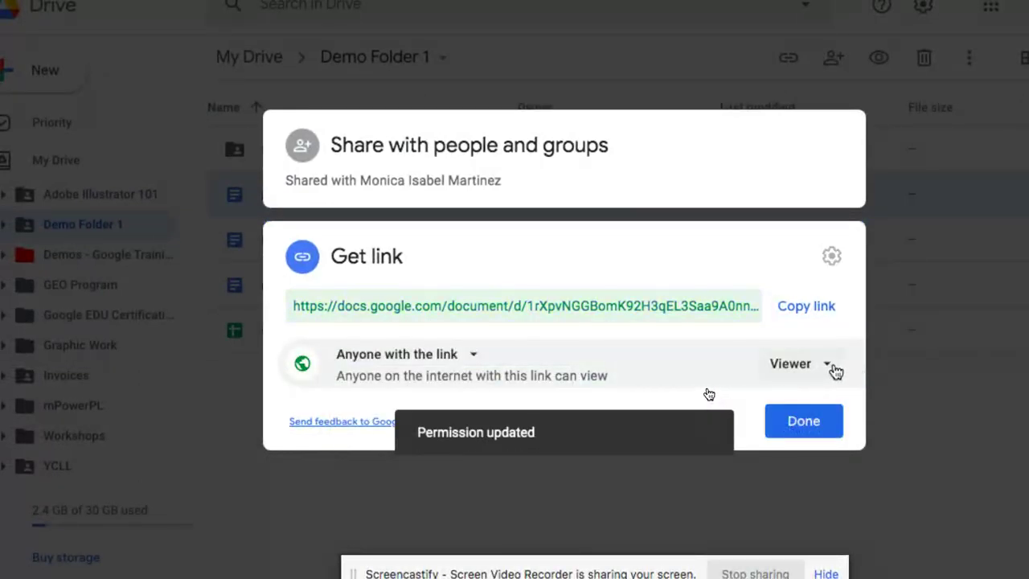
{"action": "left_click", "coordinate": [832, 366]}
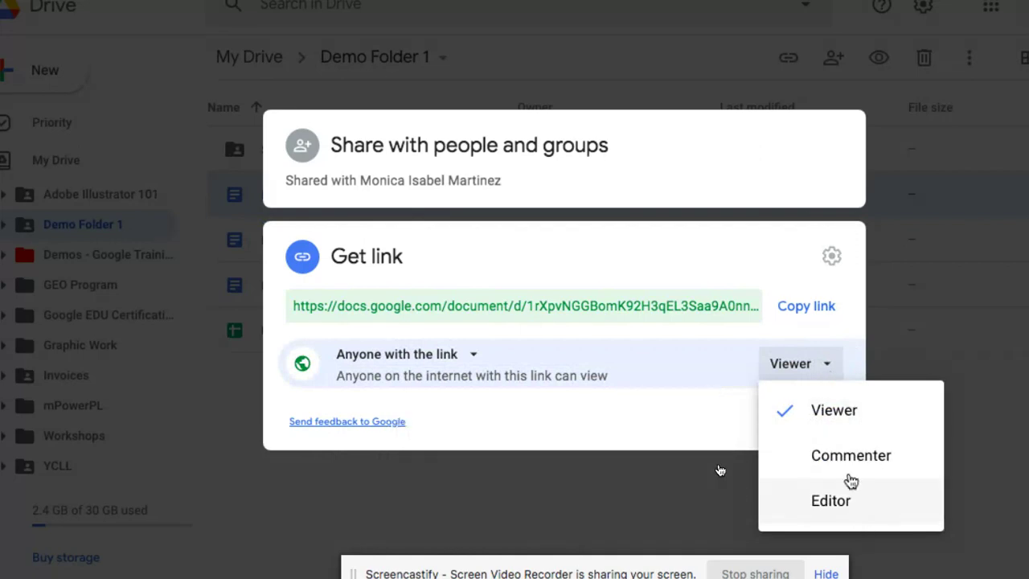
{"action": "left_click", "coordinate": [795, 409]}
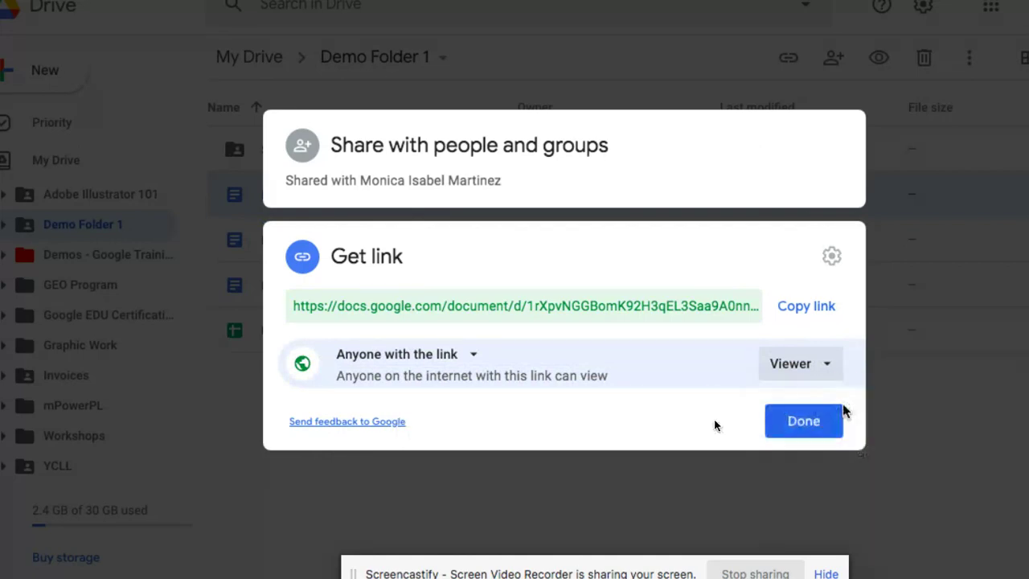
{"action": "left_click", "coordinate": [820, 310]}
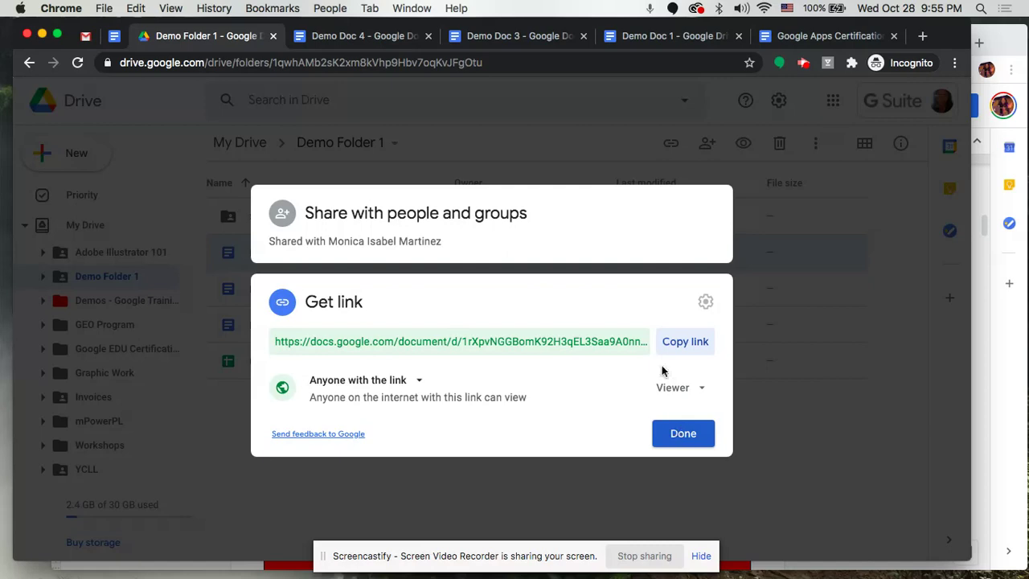
{"action": "left_click", "coordinate": [696, 433]}
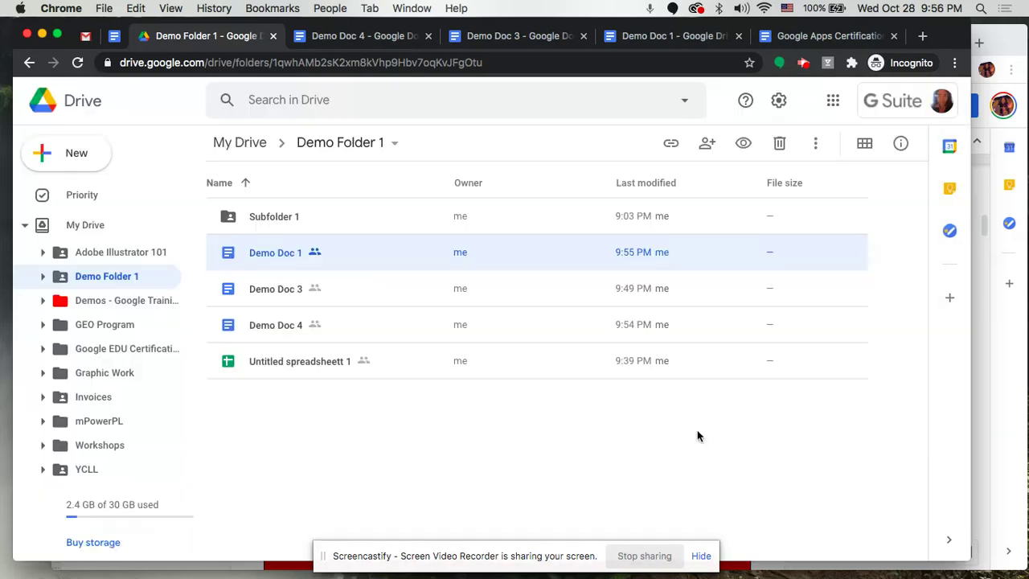